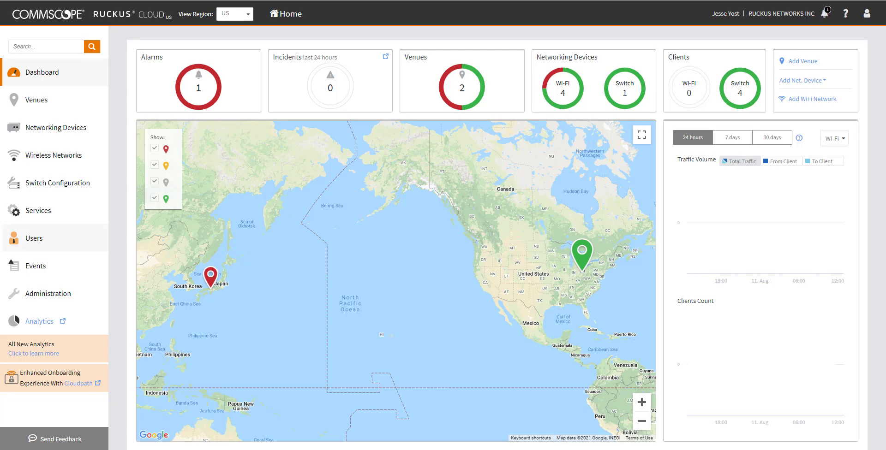
Step: Show the Cloud Version details on the Administration page: version 21.06.11 and its release highlights
left_click(47, 295)
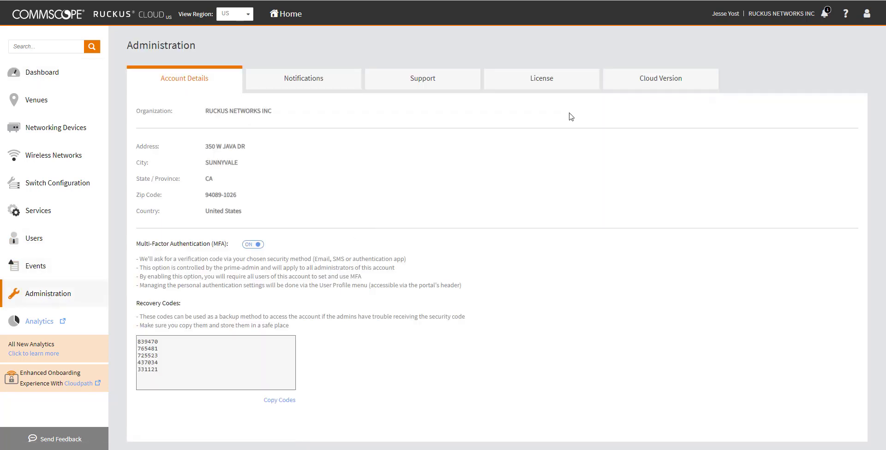
left_click(629, 83)
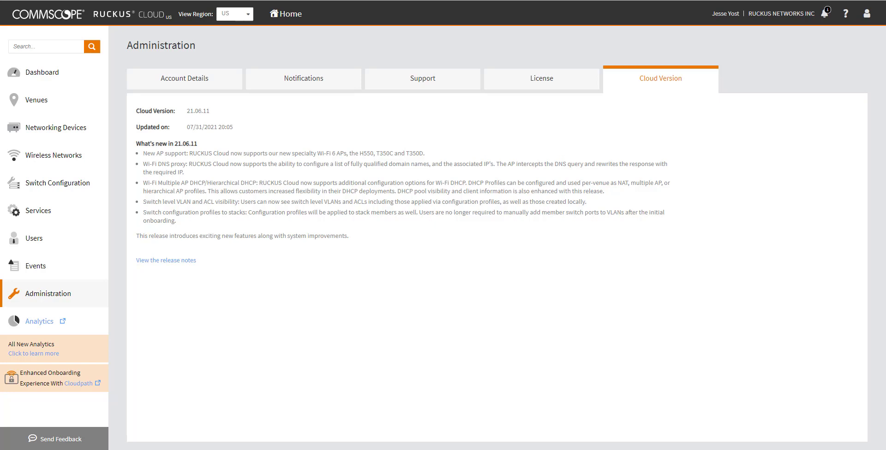
Step: Open the R320 access point's overview from the Networking Devices Wi-Fi AP list
left_click(67, 129)
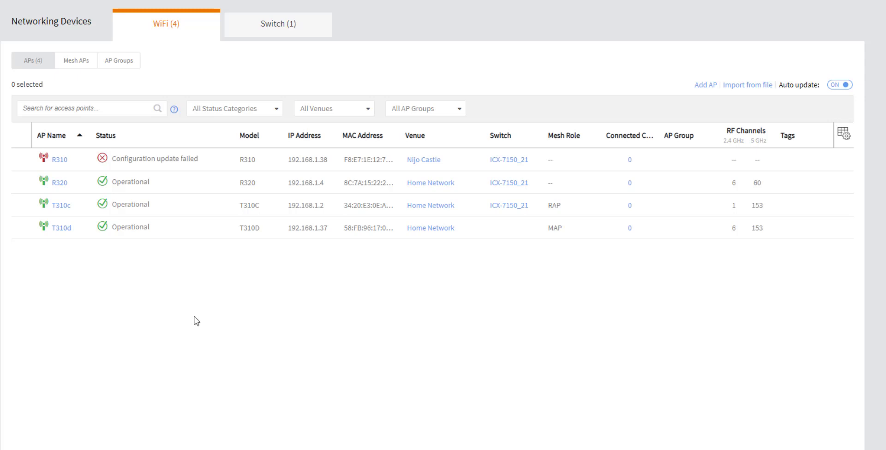
left_click(60, 183)
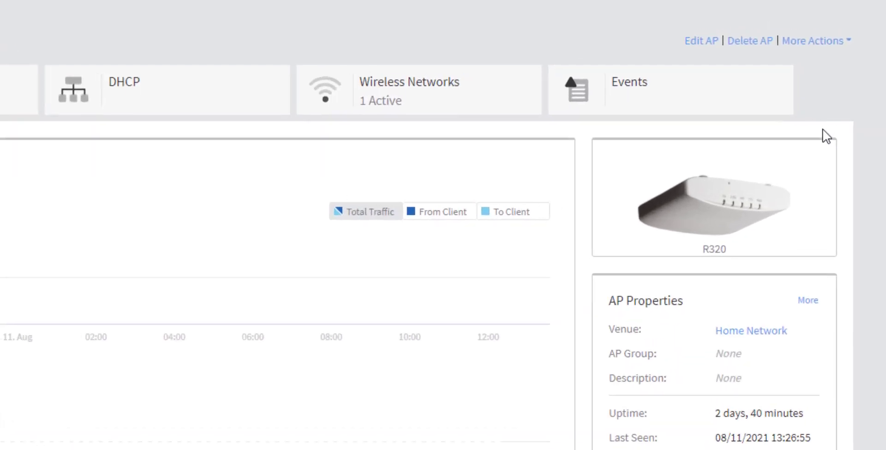
Step: Reboot the R320 access point from More Actions and confirm the reboot
left_click(838, 45)
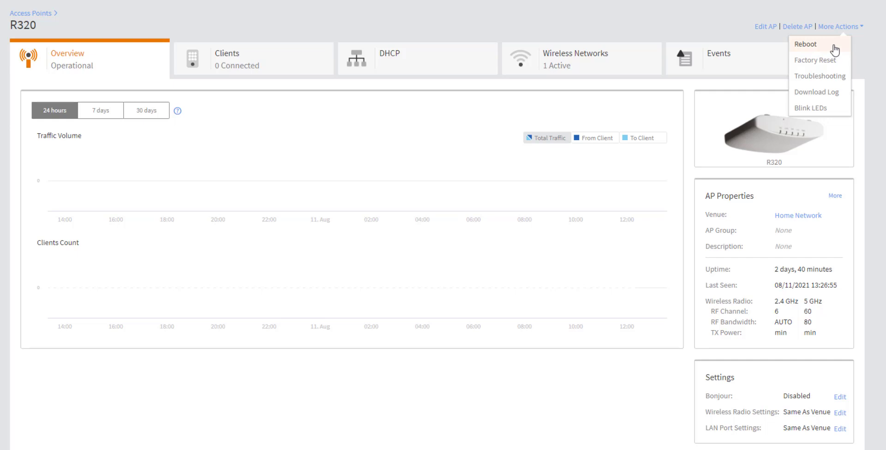
left_click(834, 49)
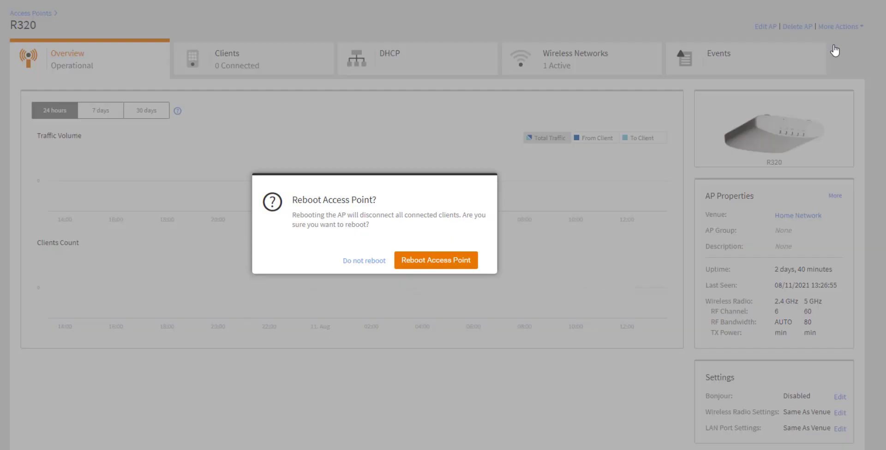
left_click(458, 261)
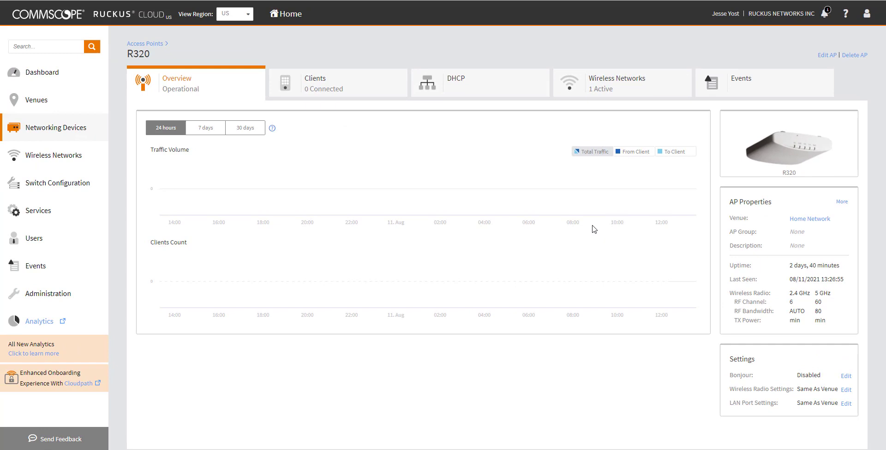
Step: Reopen the R320 overview from Networking Devices to see its 4-minute uptime
left_click(54, 131)
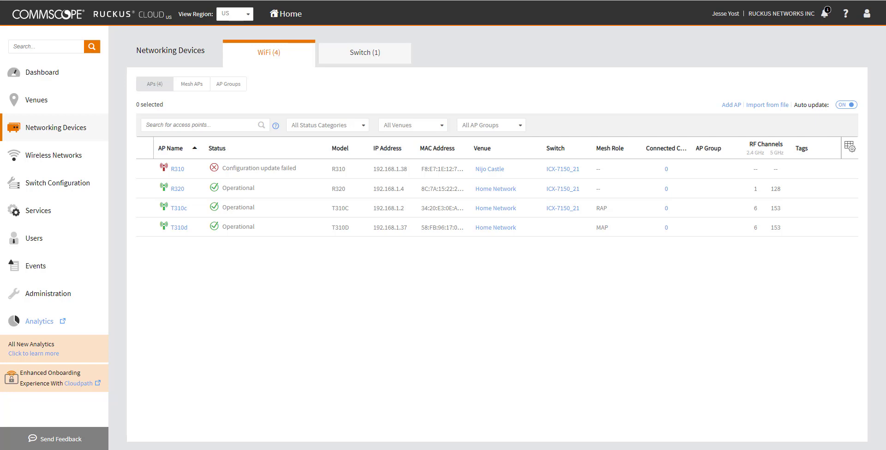
left_click(184, 194)
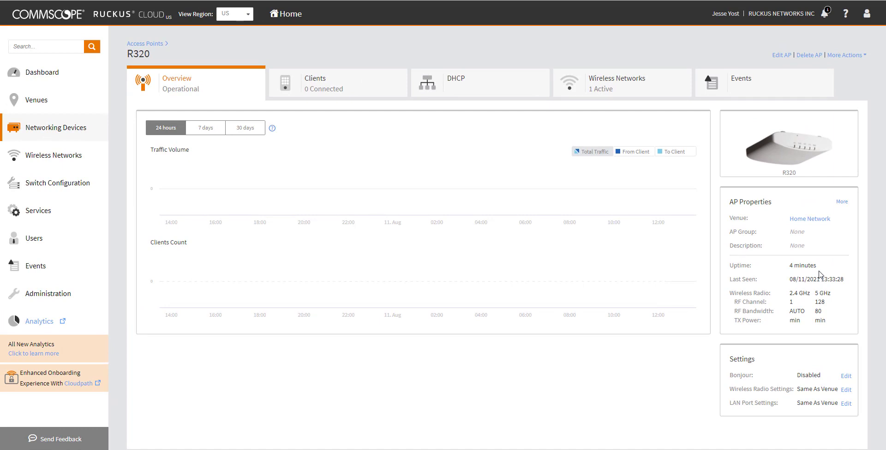
Step: Ping 8.8.8.8 from the R320's Troubleshooting tool, getting 5 of 5 replies with 0% loss
left_click(844, 55)
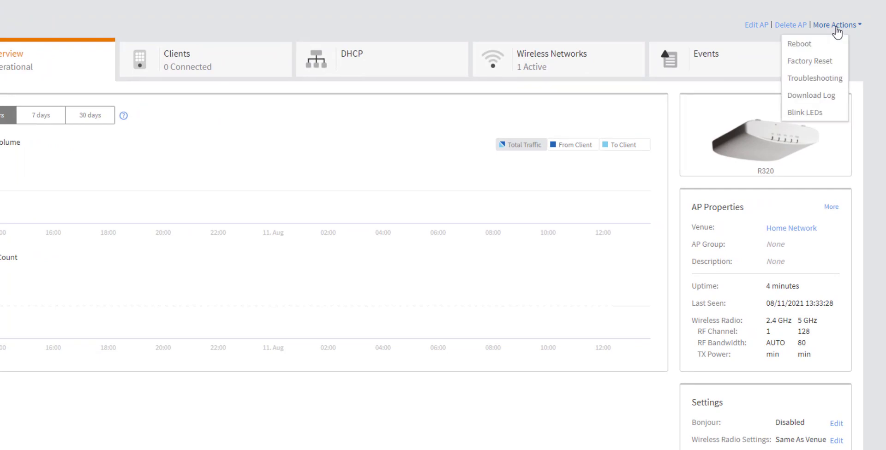
left_click(836, 79)
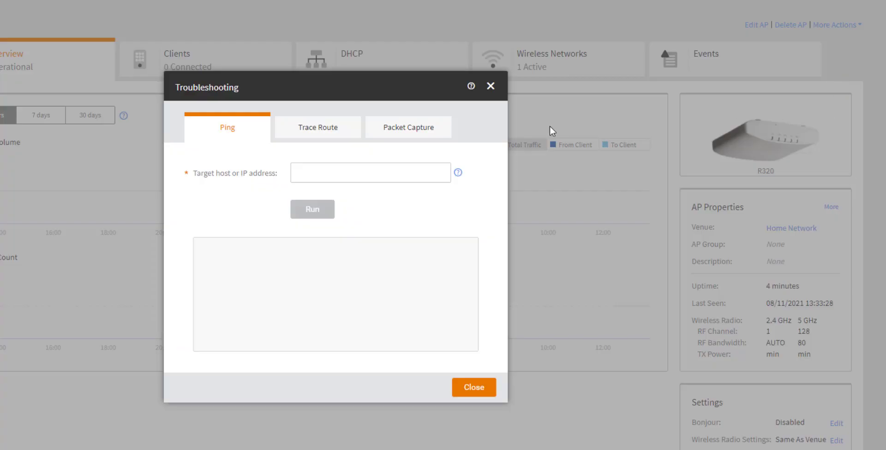
left_click(397, 174)
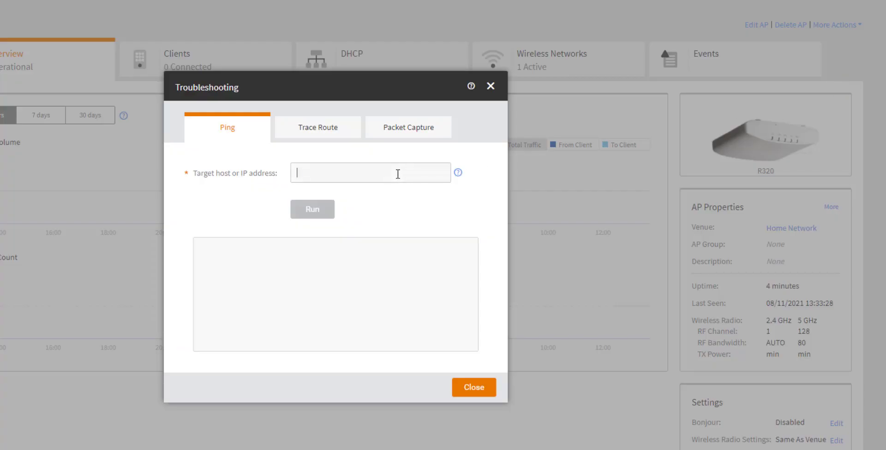
type("8.8.8.8")
key("Return")
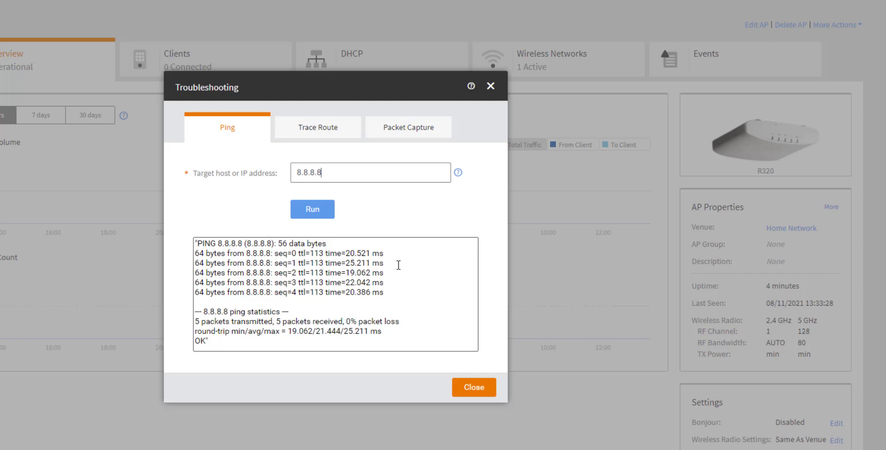
Step: Start and then stop a 2.4 GHz packet capture on the R320 to save the capture file
left_click(337, 130)
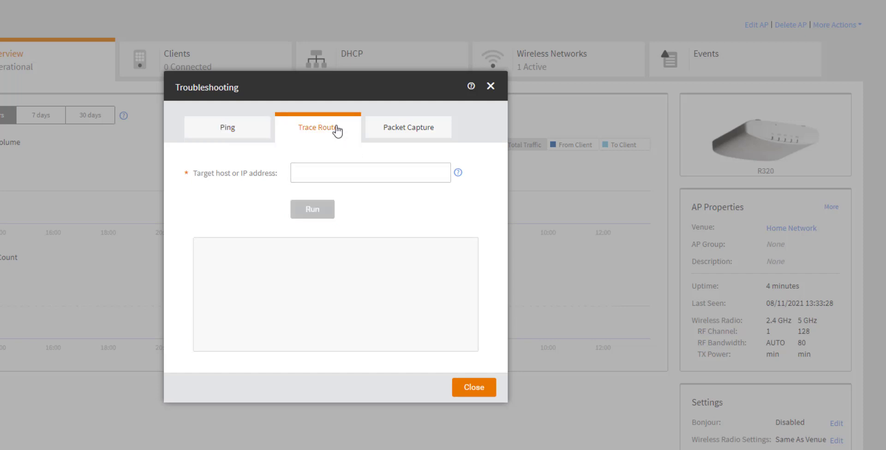
left_click(413, 134)
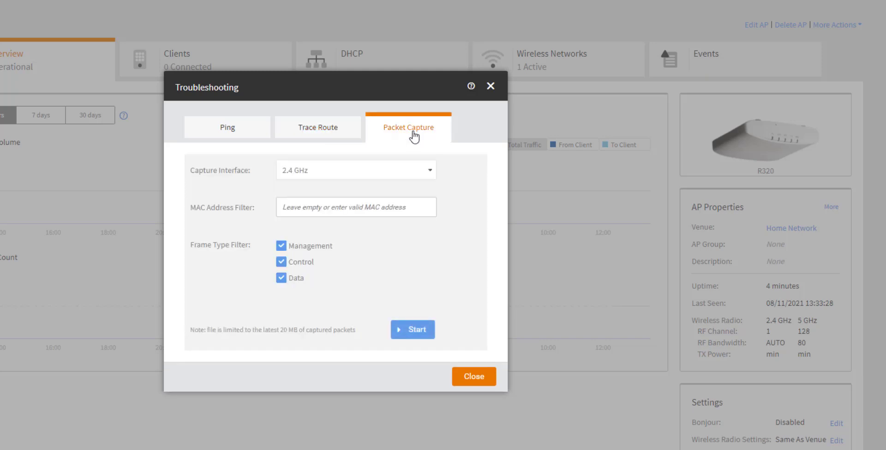
left_click(431, 178)
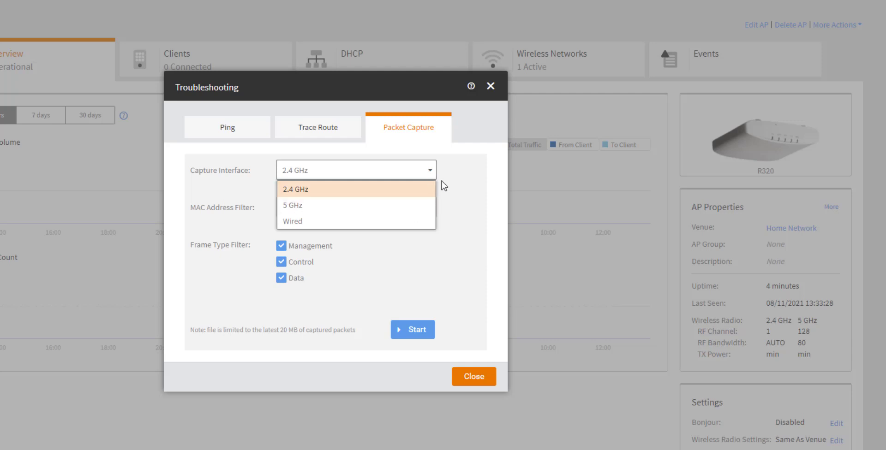
left_click(456, 167)
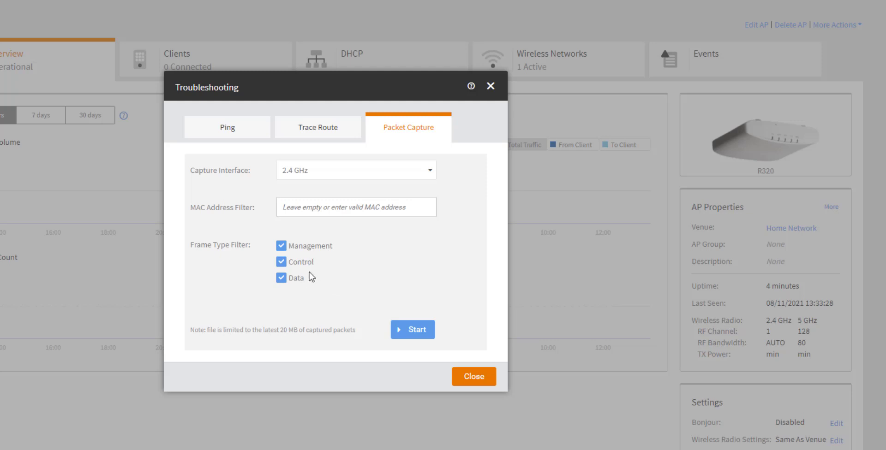
left_click(422, 336)
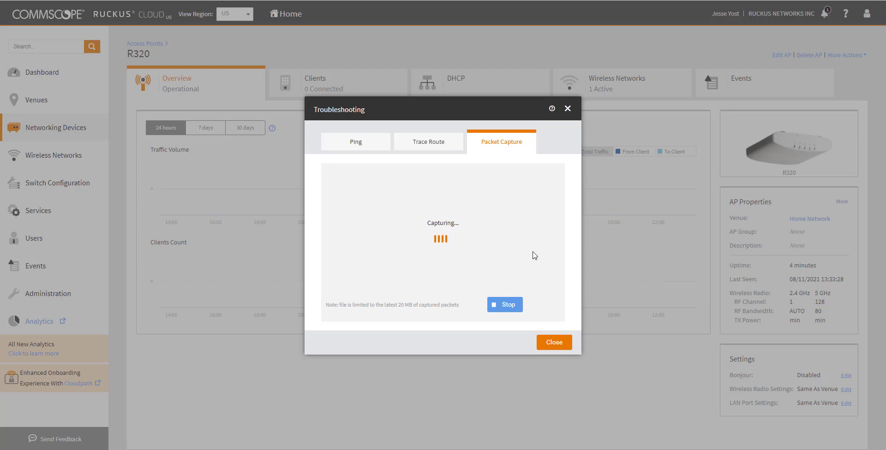
left_click(515, 306)
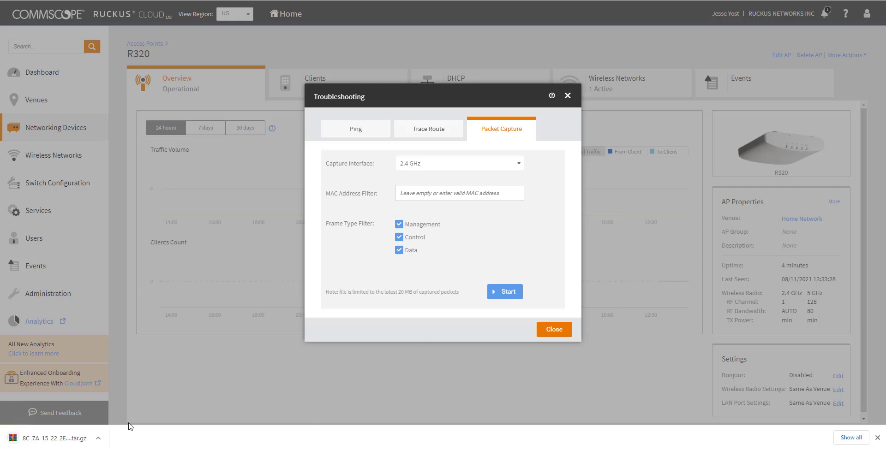
Step: Open the downloaded tar.gz in WinRAR, extract capture0.pcap to a folder, and minimize WinRAR
left_click(49, 442)
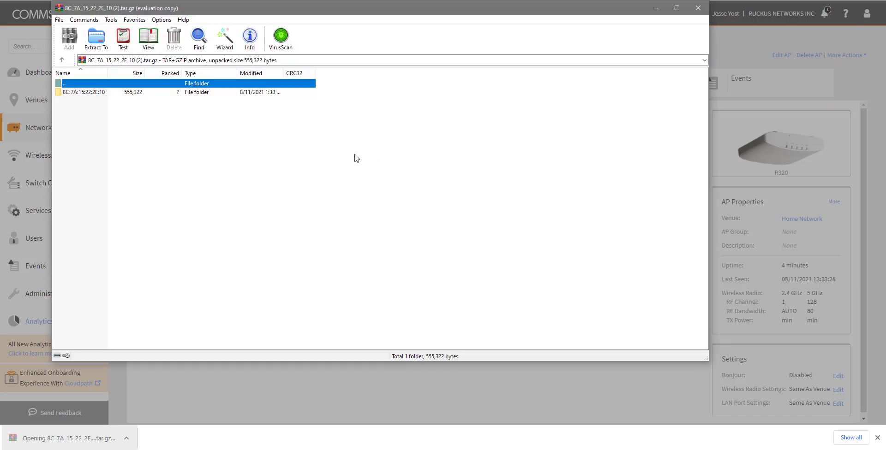
double_click(86, 94)
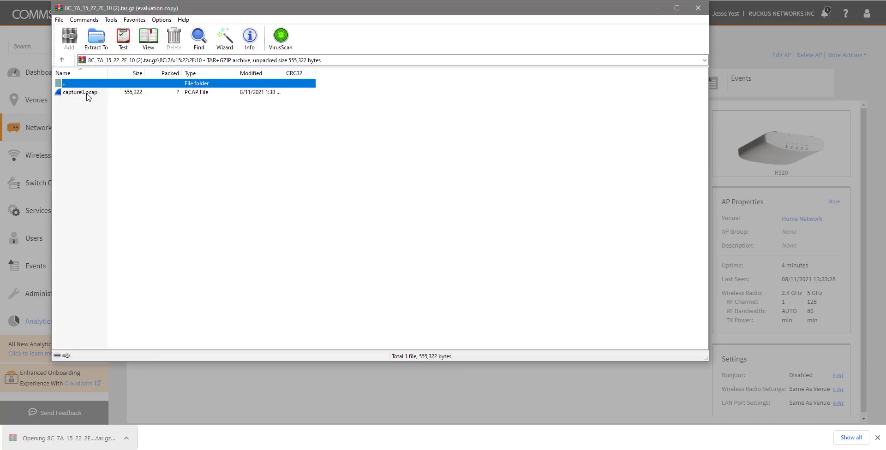
left_click(87, 93)
right_click(88, 94)
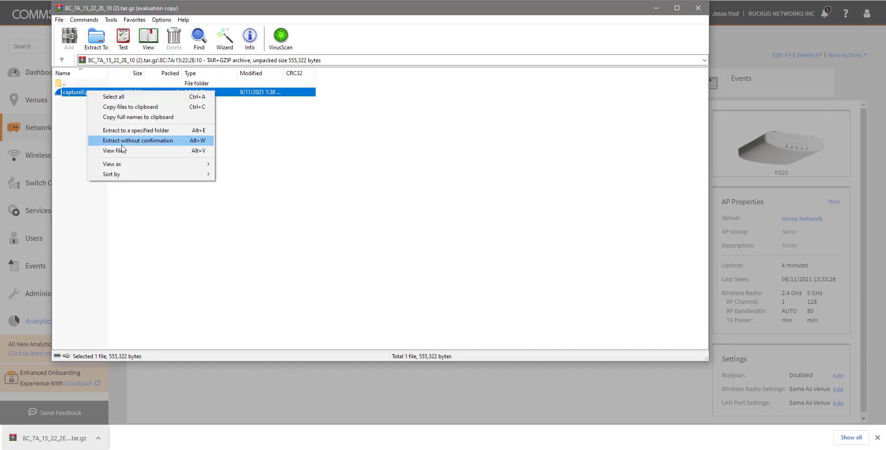
left_click(129, 131)
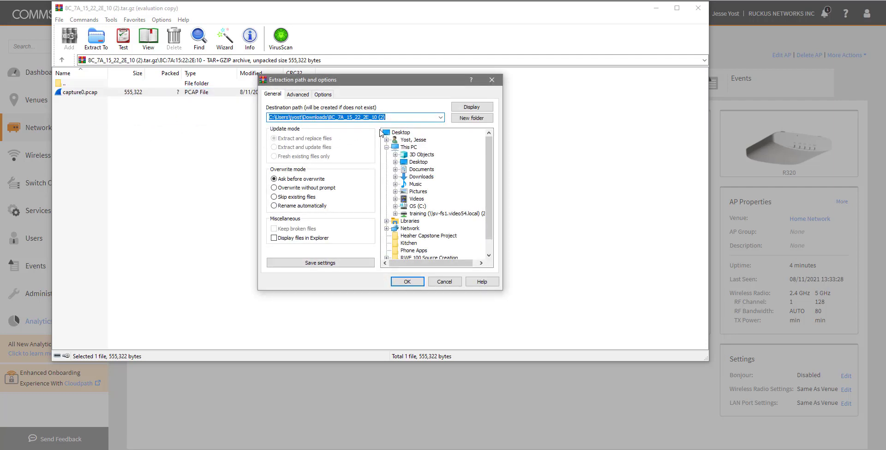
left_click(416, 286)
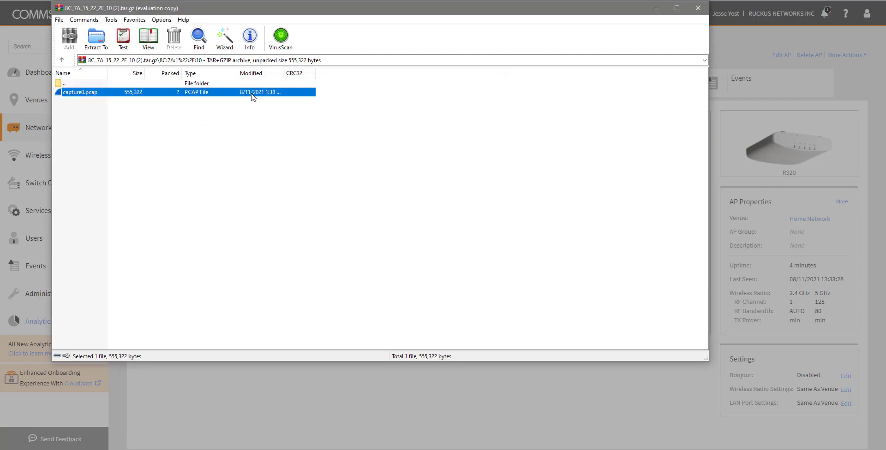
left_click(656, 9)
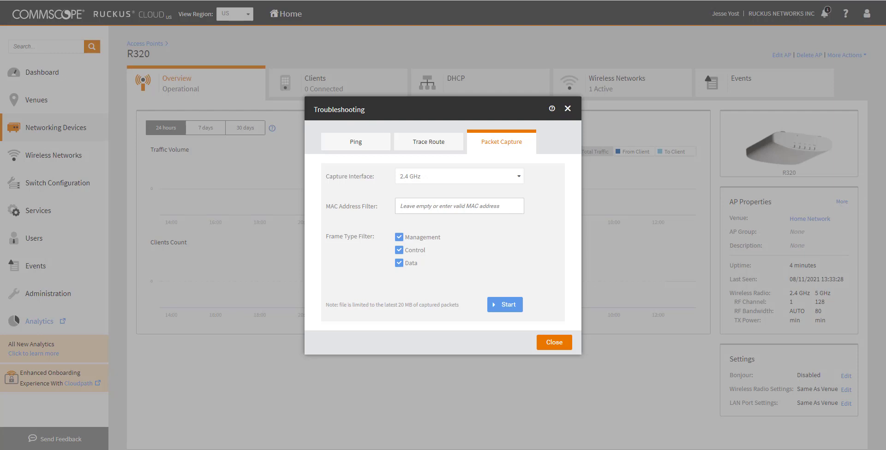
Step: Browse capture0.pcap's 802.11 beacon frames in Wireshark, then open the Home Network venue overview
key("alt+Tab")
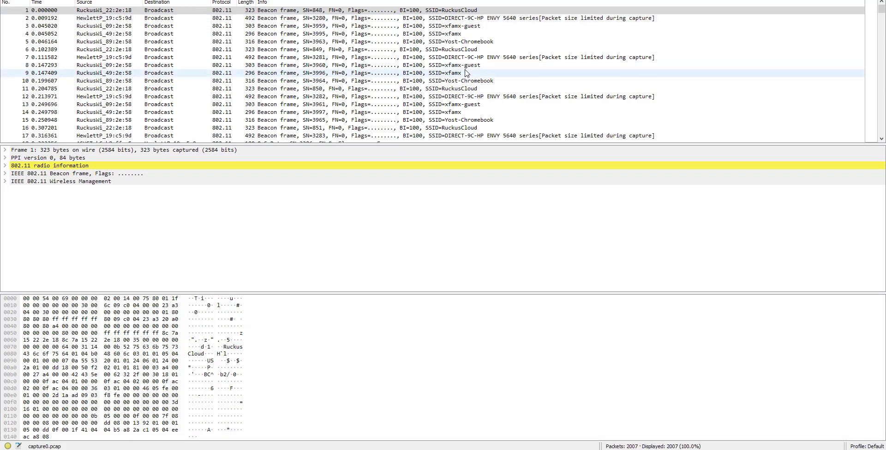
left_click_drag(388, 144, 391, 282)
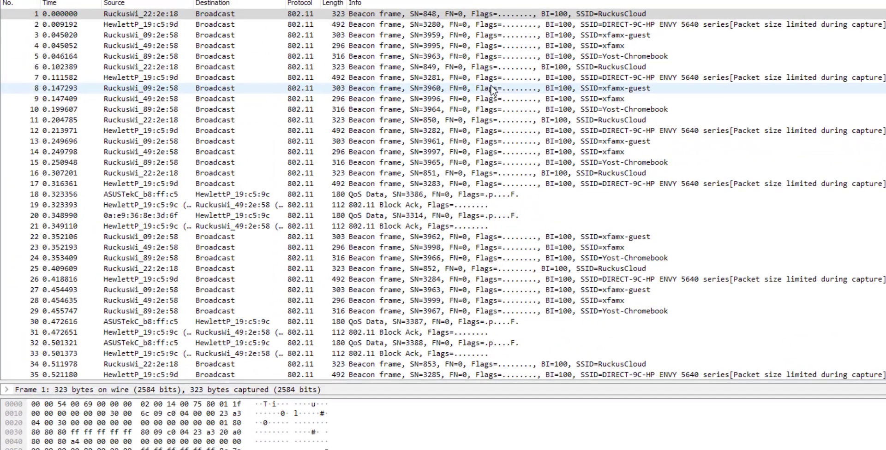
scroll(493, 90, "down", 7)
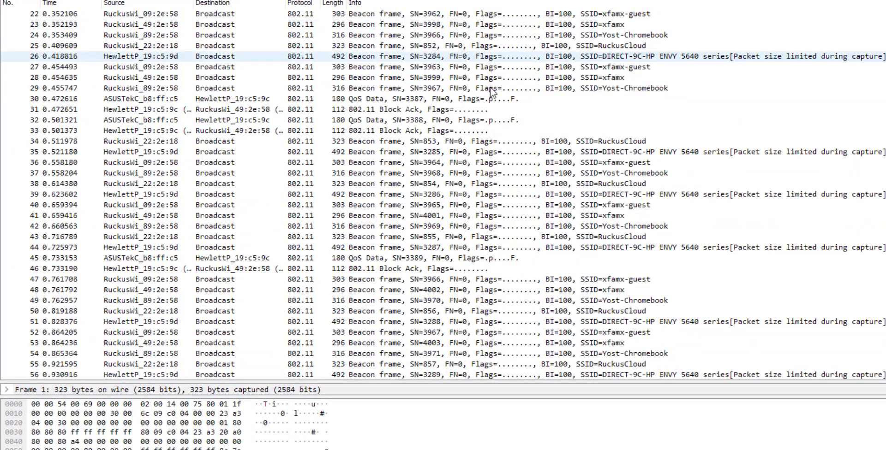
scroll(493, 90, "down", 7)
scroll(493, 93, "up", 14)
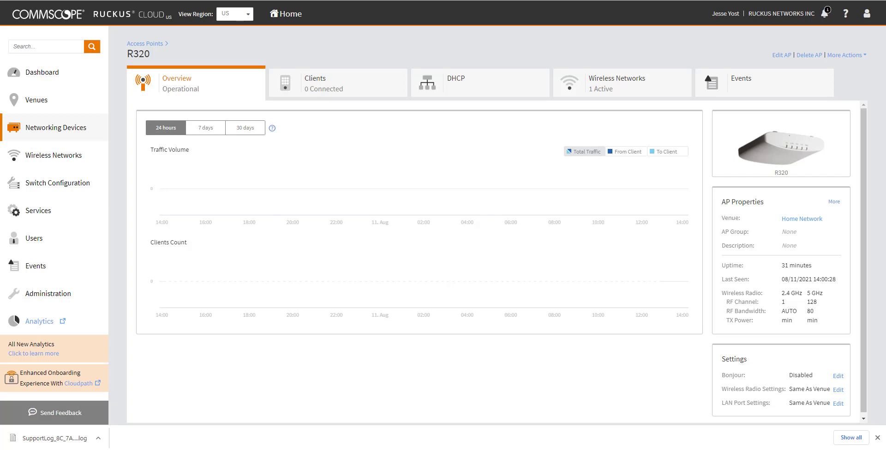
left_click(41, 102)
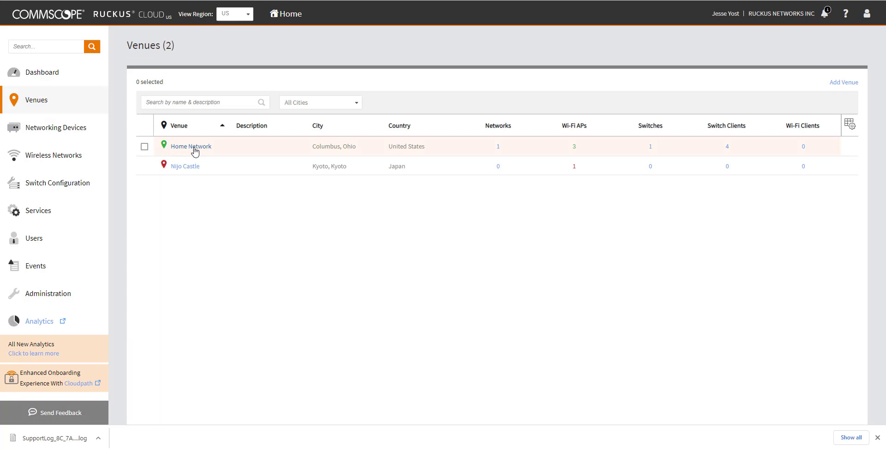
left_click(194, 147)
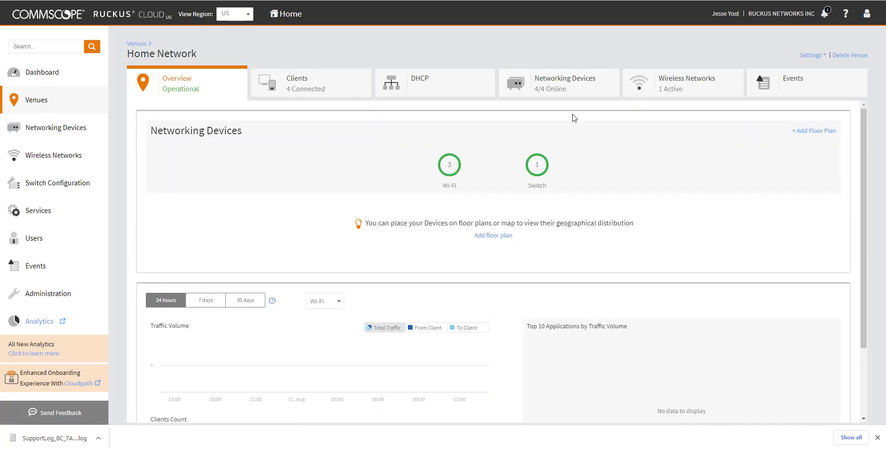
Step: Copy the switch admin password from the Home Network venue's Switch Settings dialog
left_click(813, 56)
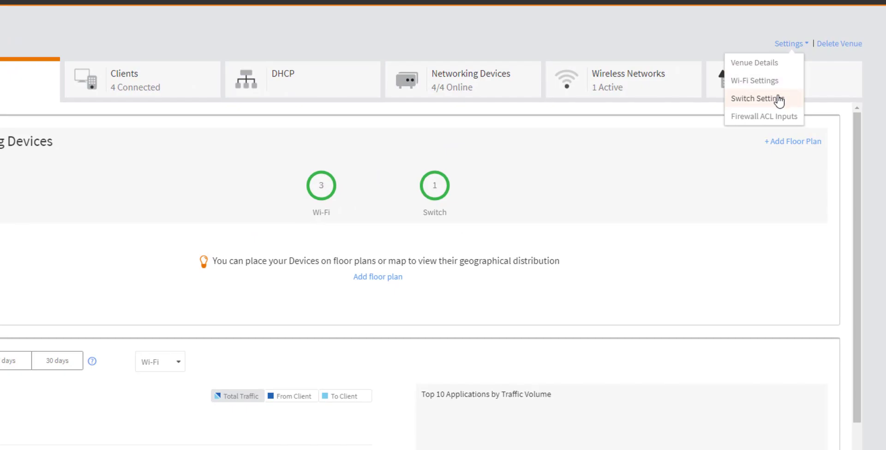
left_click(780, 99)
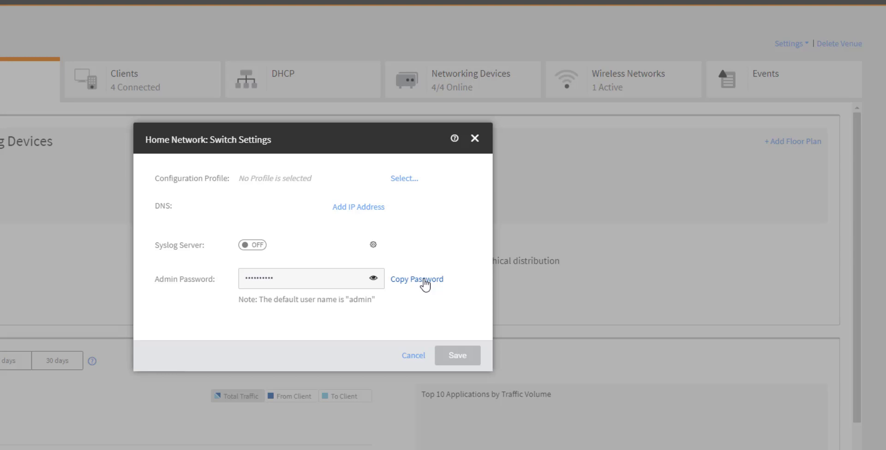
left_click(424, 282)
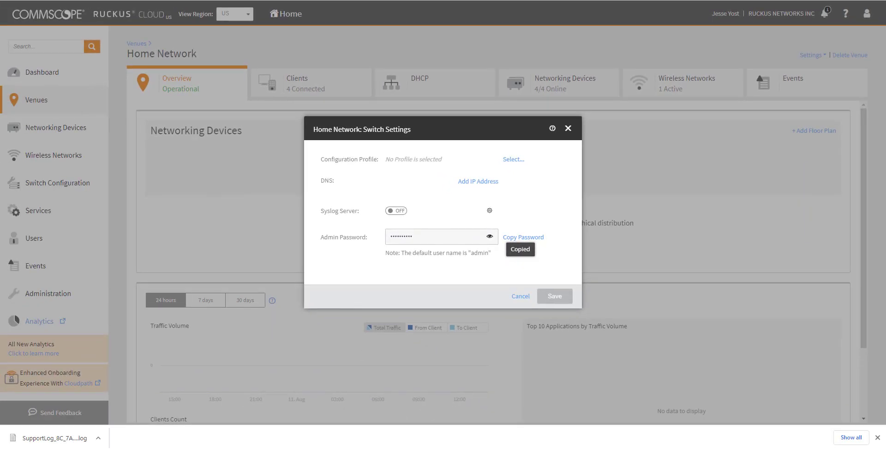
Step: SSH into switch 192.168.1.21 on port 22 with PuTTY, accept the host key, and log in as admin
left_click_drag(885, 76, 522, 110)
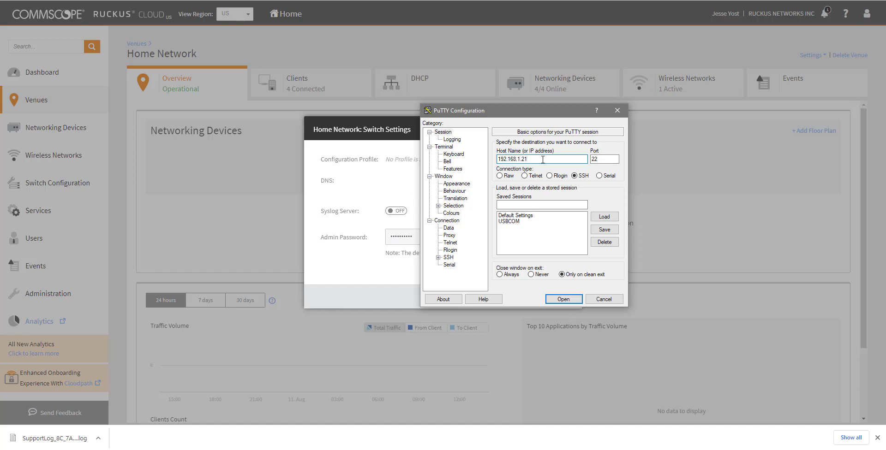
left_click(572, 300)
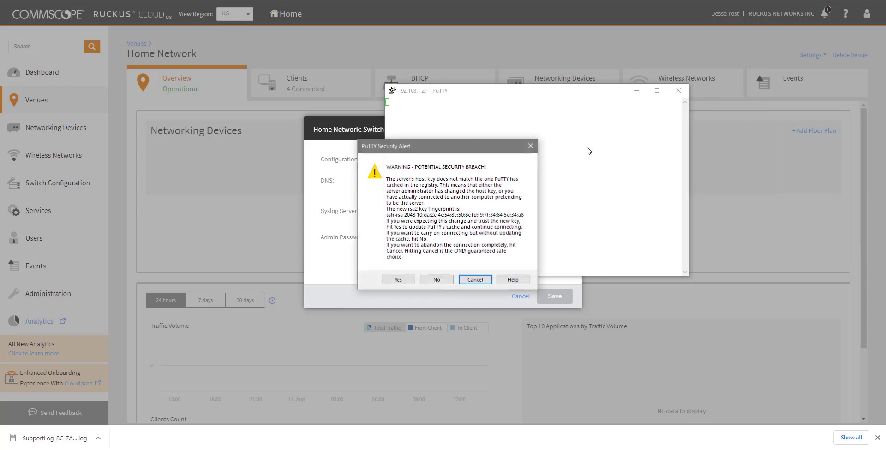
left_click(398, 279)
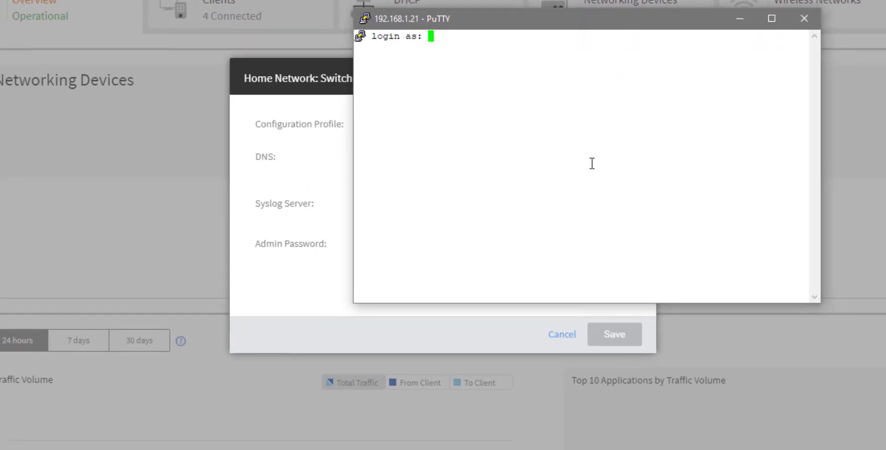
type("admin")
key("Return")
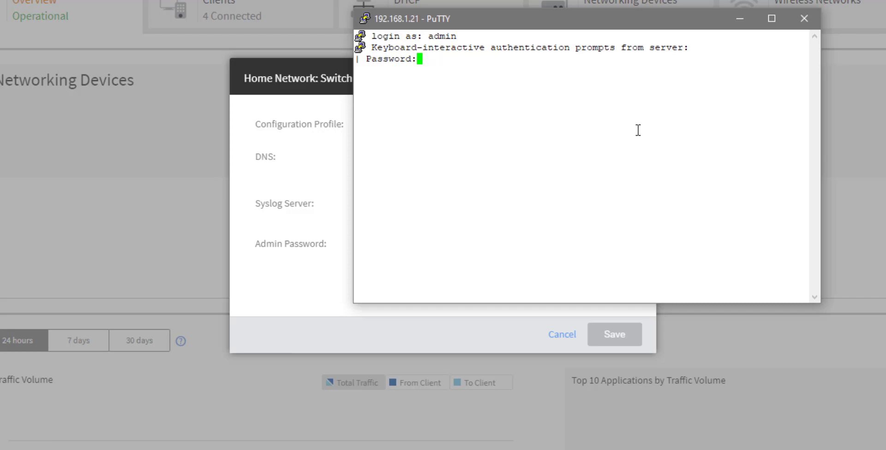
key("Return")
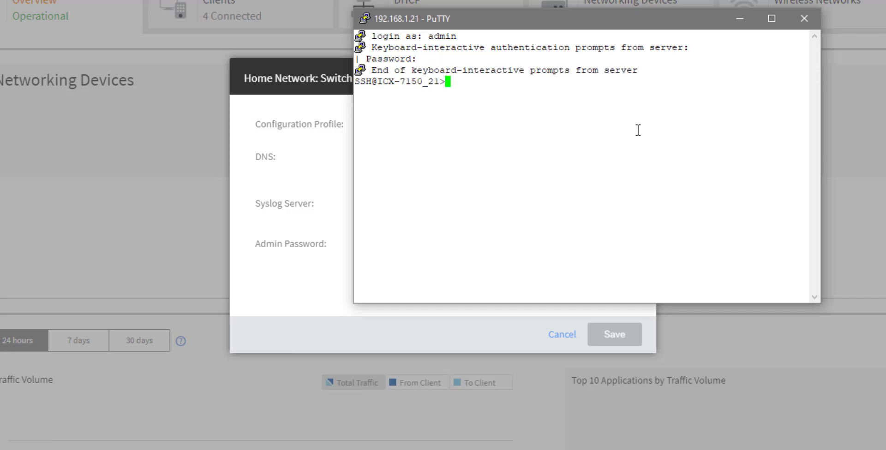
Step: Enter privileged mode with en, exit it, and close the PuTTY session
type("en")
key("Return")
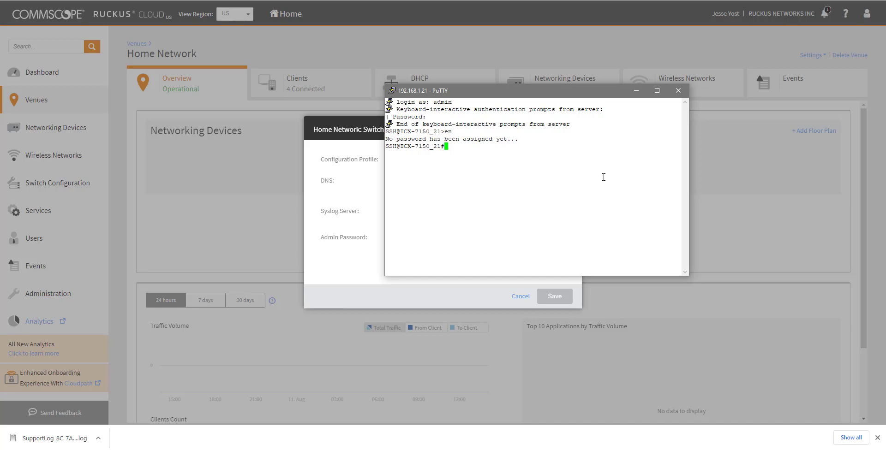
type("exit")
key("Return")
left_click(678, 91)
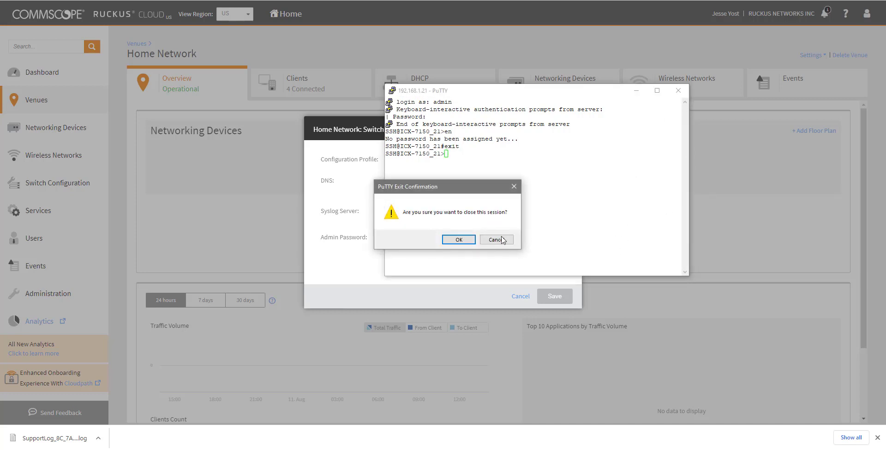
key("Return")
Step: Discard the switch settings and list the Home Network venue's switches, showing ICX-7150_21
left_click(521, 296)
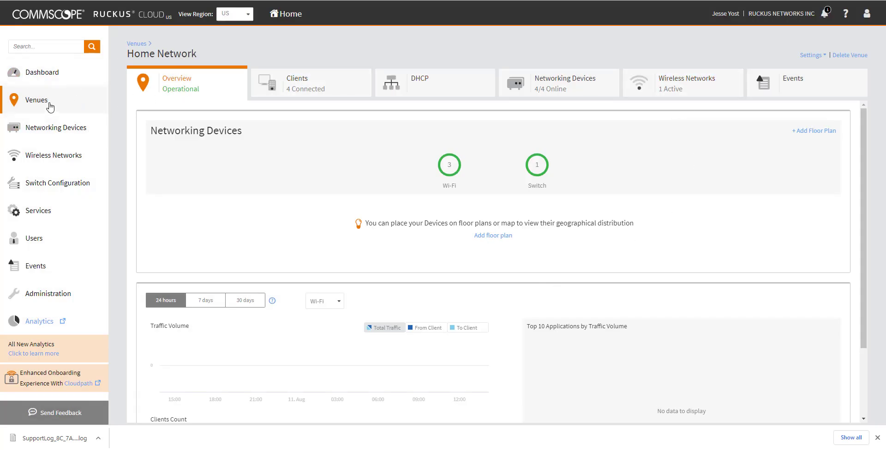
left_click(576, 85)
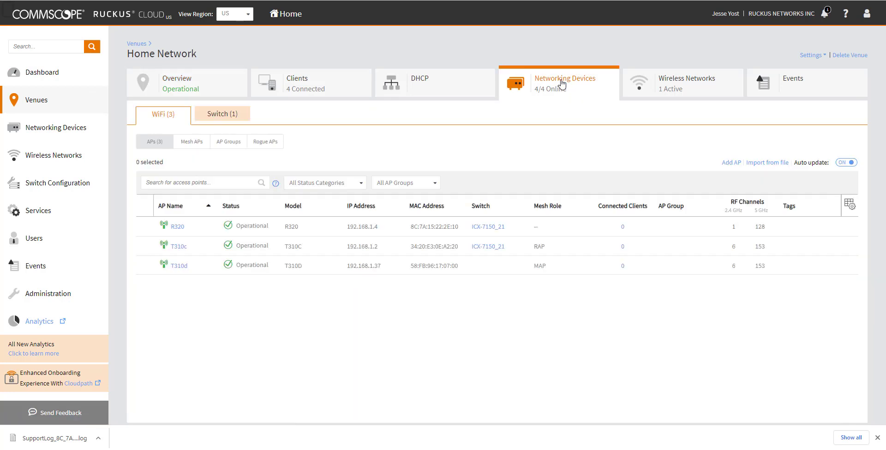
left_click(221, 115)
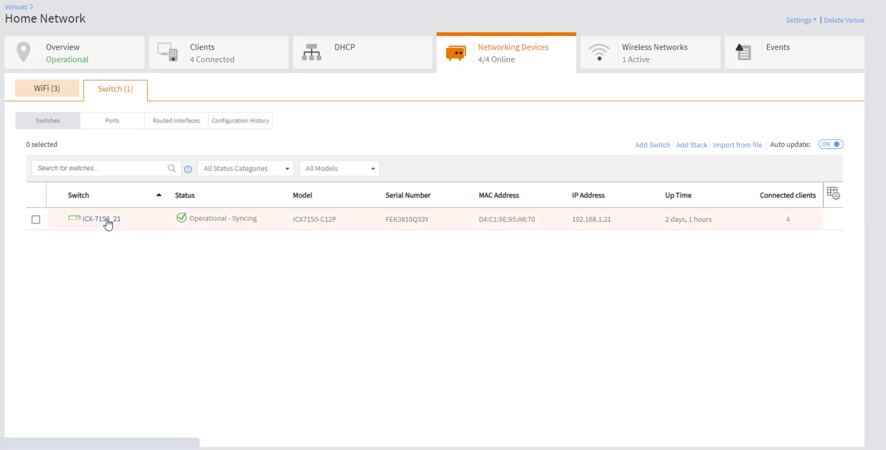
Step: Open the ICX-7150_21 overview page and expand its More Actions menu
left_click(105, 220)
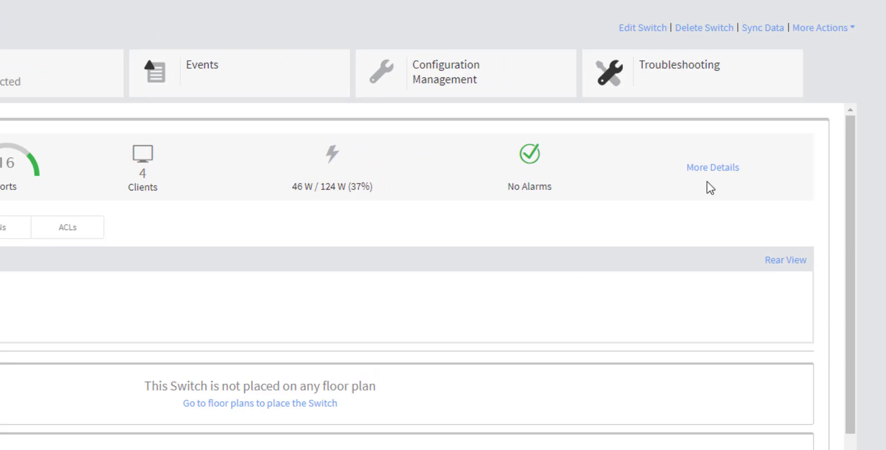
left_click(852, 29)
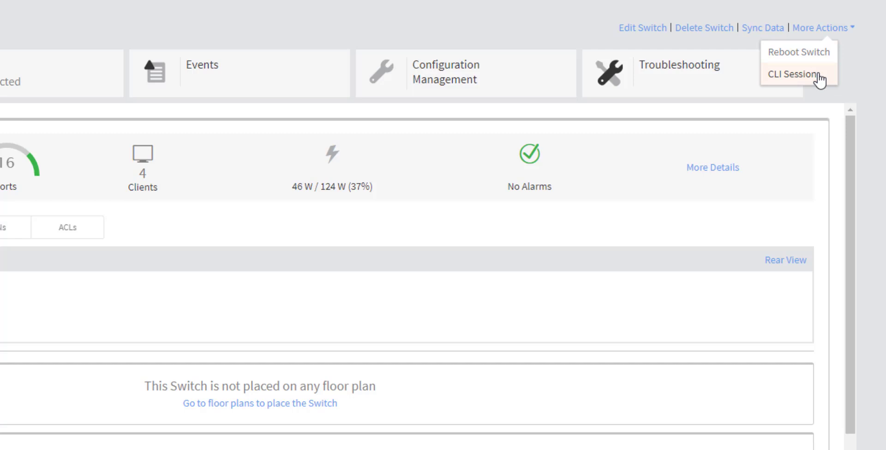
Step: Run 'en' and 'sh run' in an ICX-7150_21 CLI session to view its configuration, then close it
left_click(817, 76)
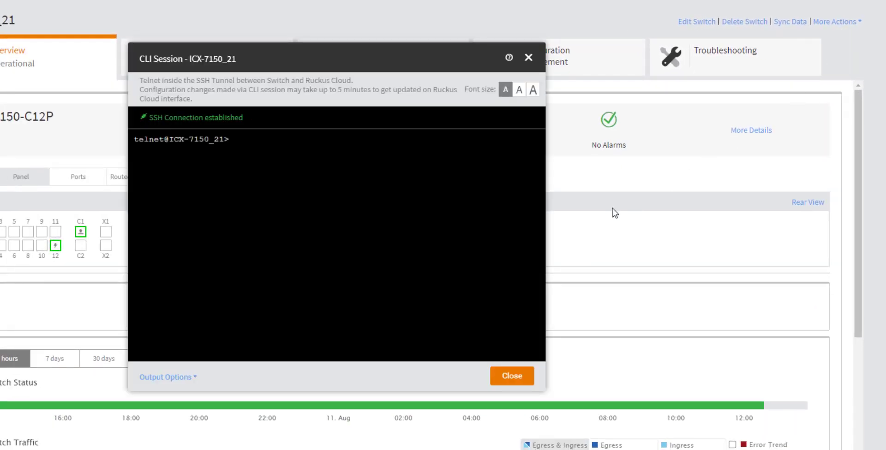
type("en")
key("Return")
type("sh run")
key("Return")
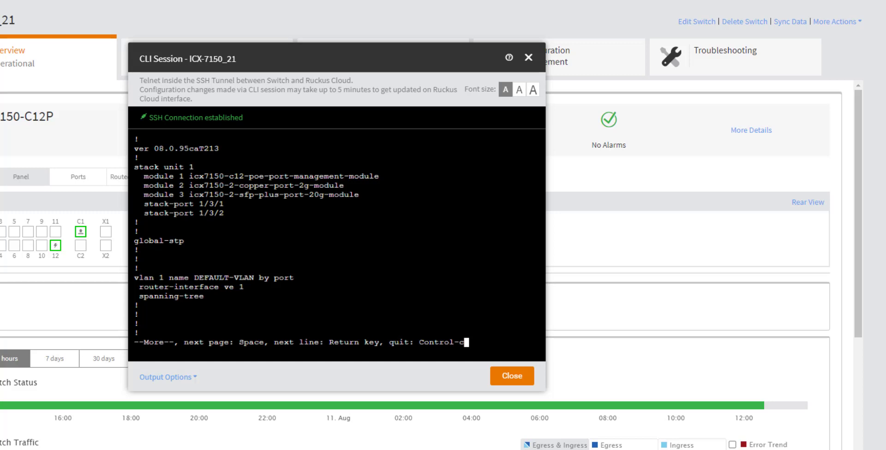
left_click(528, 58)
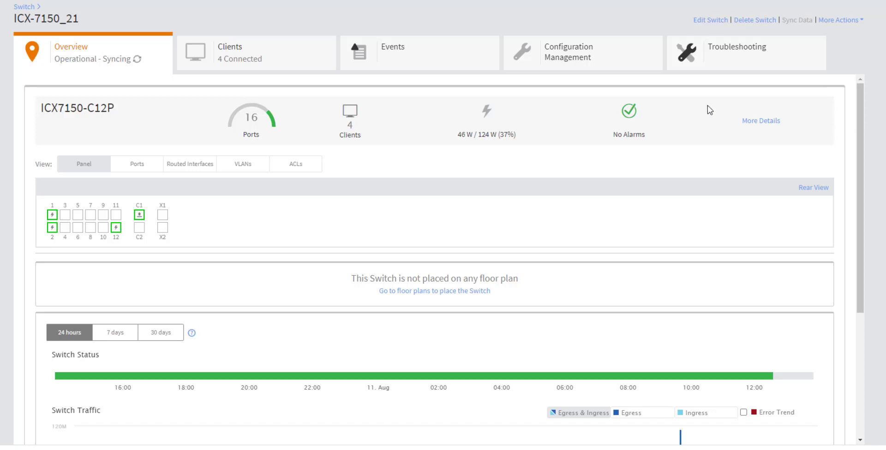
Step: Ping 8.8.8.8 from the switch using the Troubleshooting tools
left_click(751, 65)
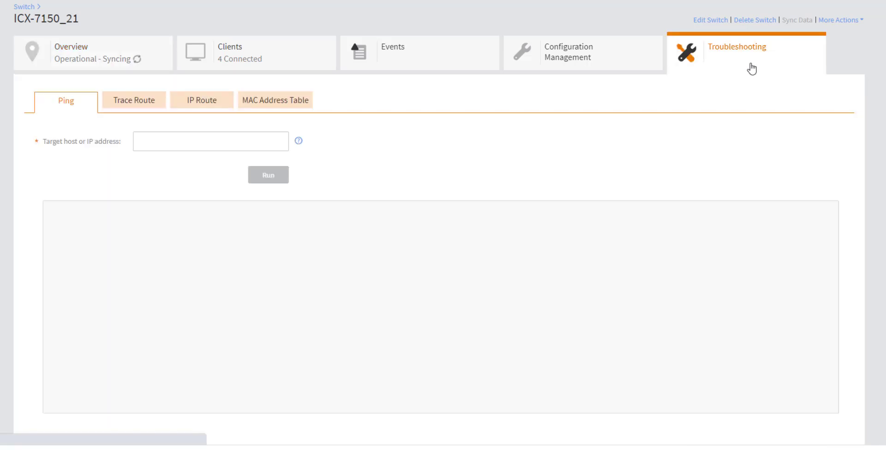
left_click(234, 143)
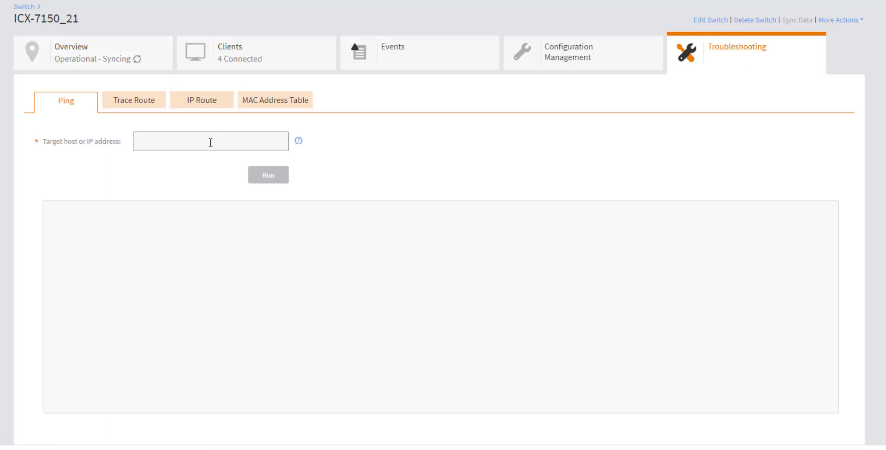
type("8.8.8.8")
key("Return")
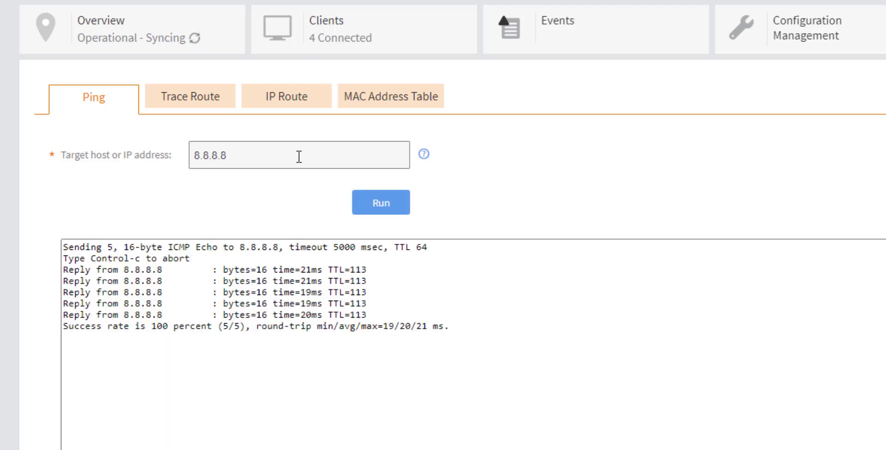
Step: Show the switch's IP route table: 0.0.0.0/0 via 192.168.1.1 and 192.168.1.0/24 direct
left_click(208, 103)
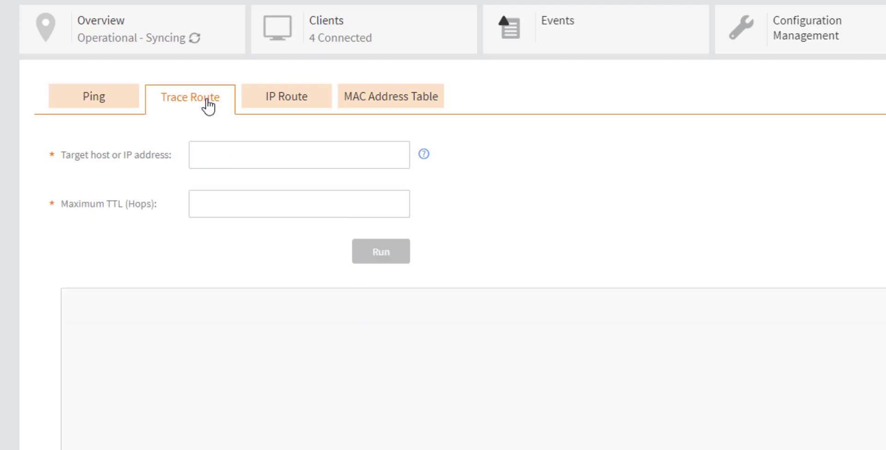
left_click(269, 103)
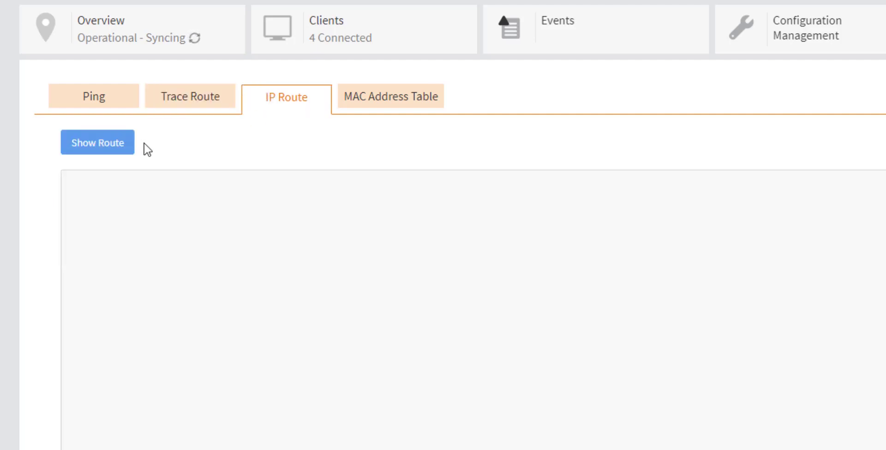
left_click(116, 148)
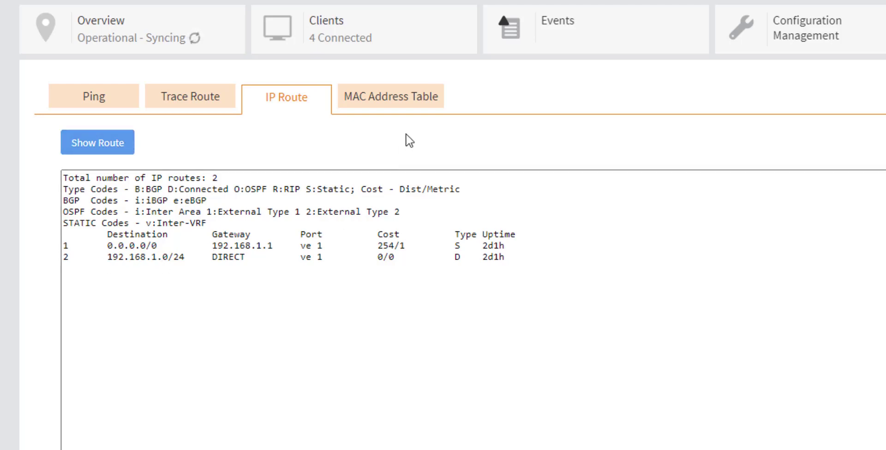
left_click(419, 112)
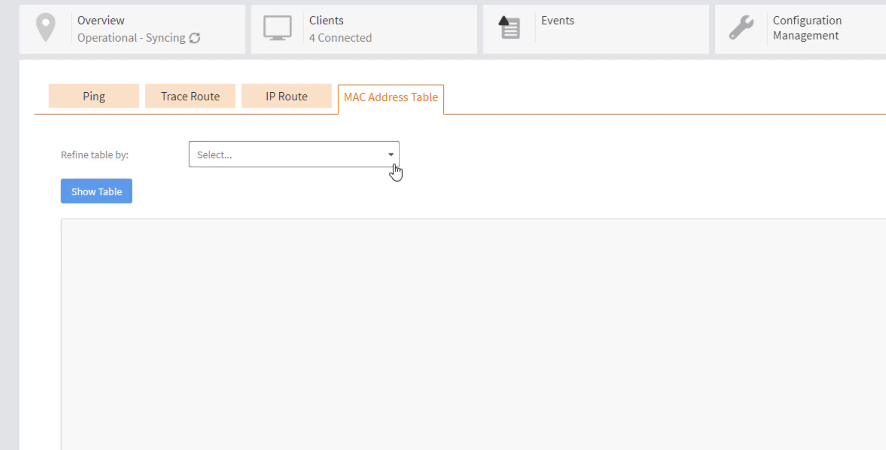
Step: Show the MAC address table refined by Connected Port, listing 26 dynamic entries on VLAN 1
left_click(395, 172)
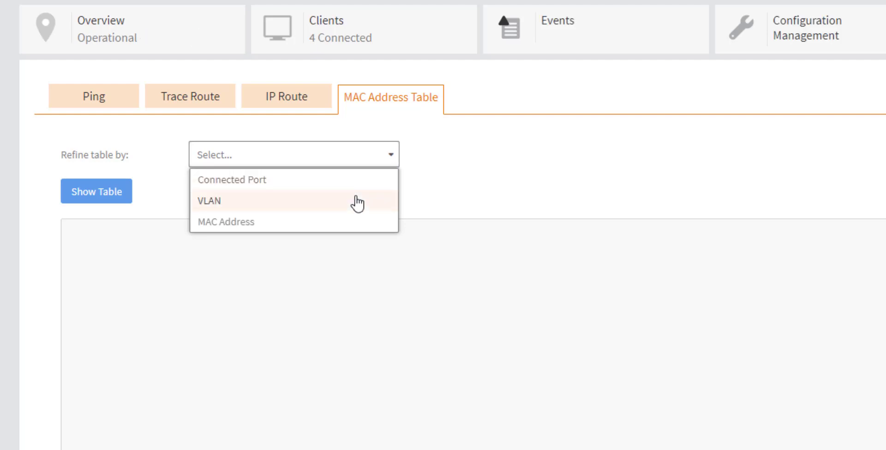
left_click(356, 182)
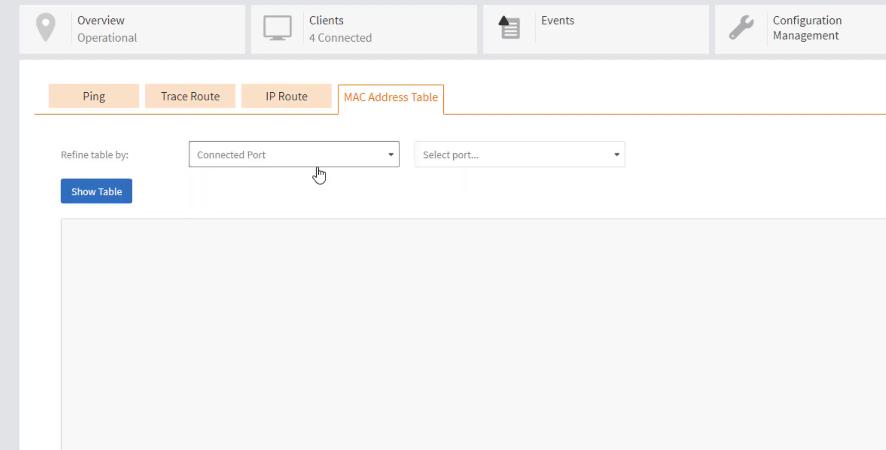
left_click(494, 164)
left_click(98, 192)
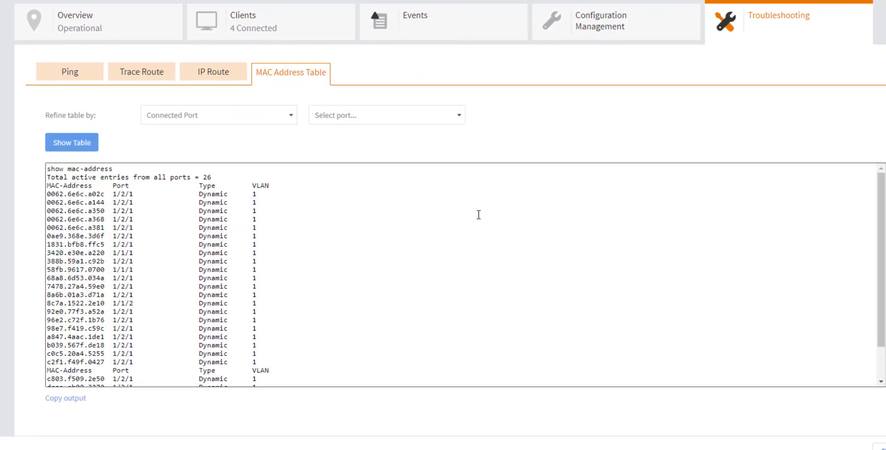
scroll(467, 223, "down", 2)
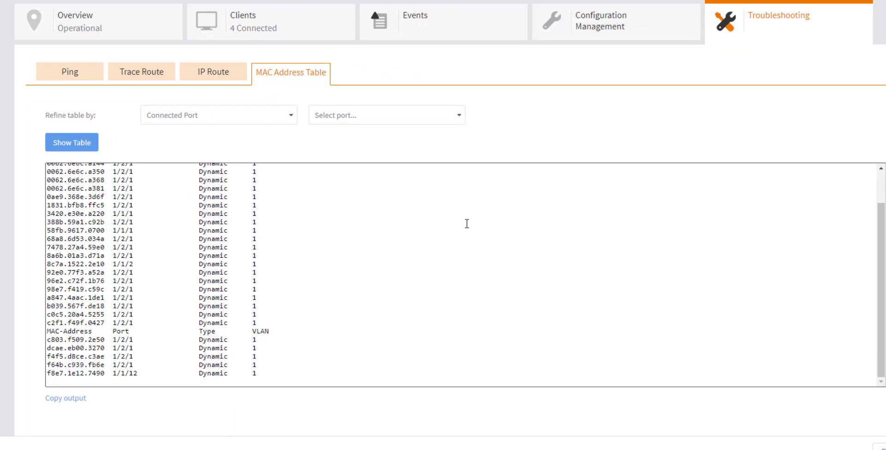
scroll(467, 223, "up", 2)
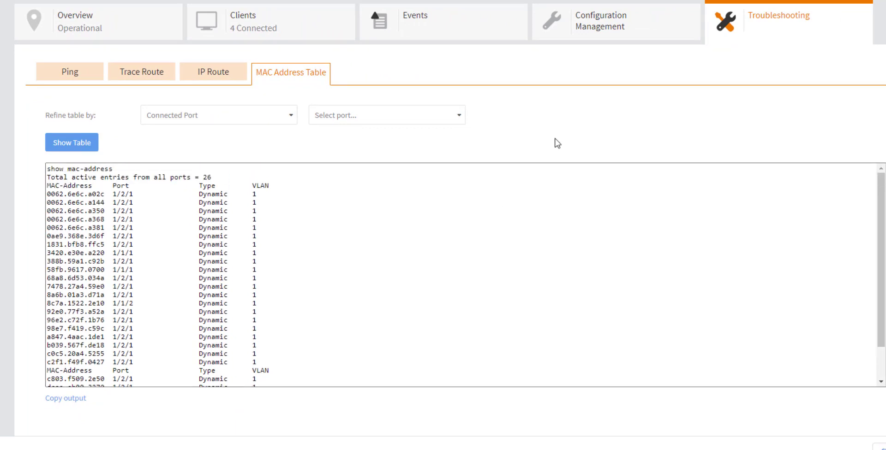